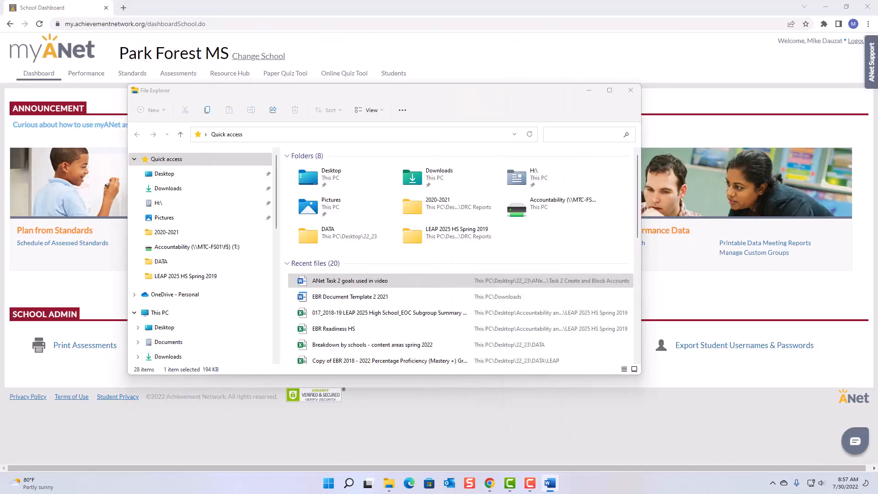
Open user management for Park Forest MS and view the blocked users before returning to the enabled users.
key("alt+Tab")
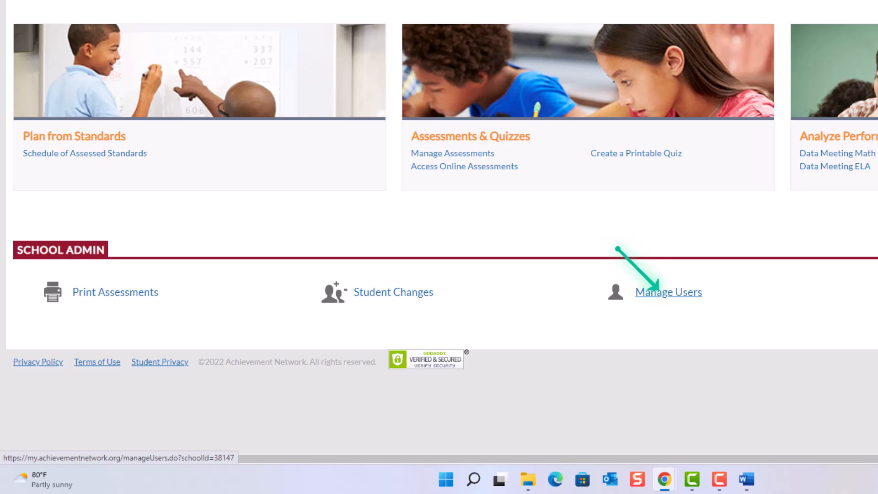
left_click(669, 292)
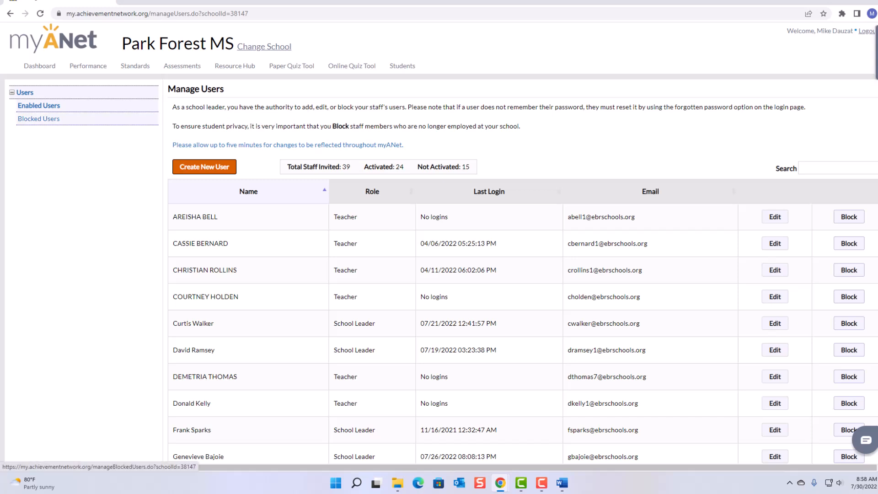
left_click(39, 118)
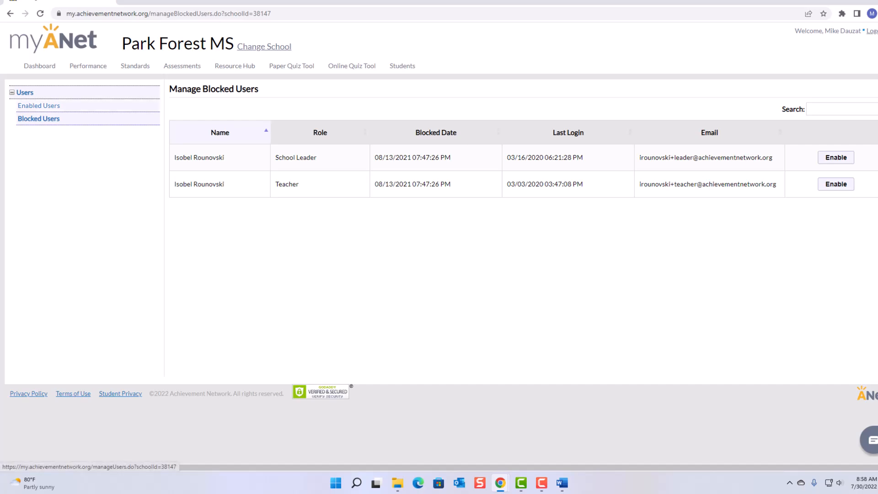
left_click(39, 105)
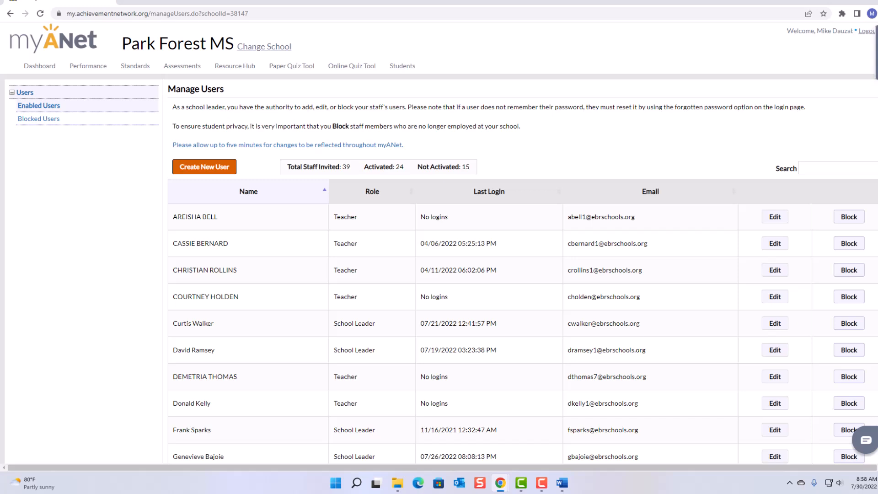
Open the first listed teacher's account for editing, keep its authority as Teacher, and return to the enabled users without submitting.
scroll(503, 274, "down", 1)
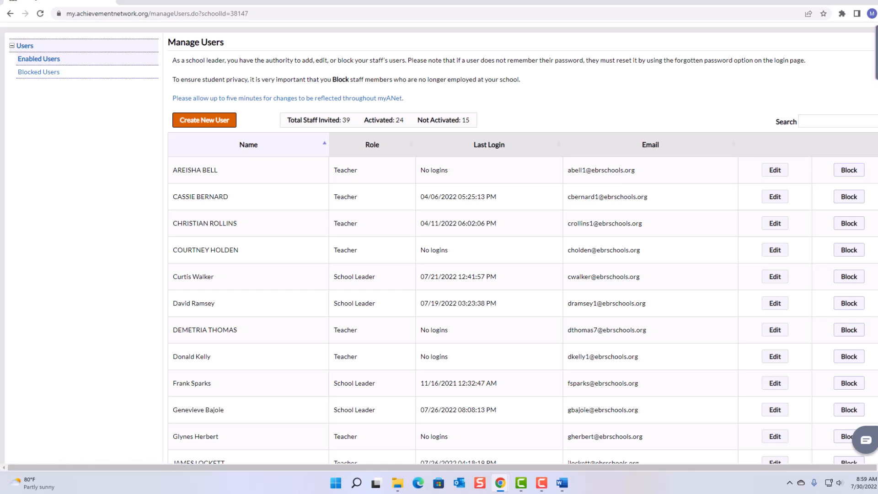
left_click(775, 169)
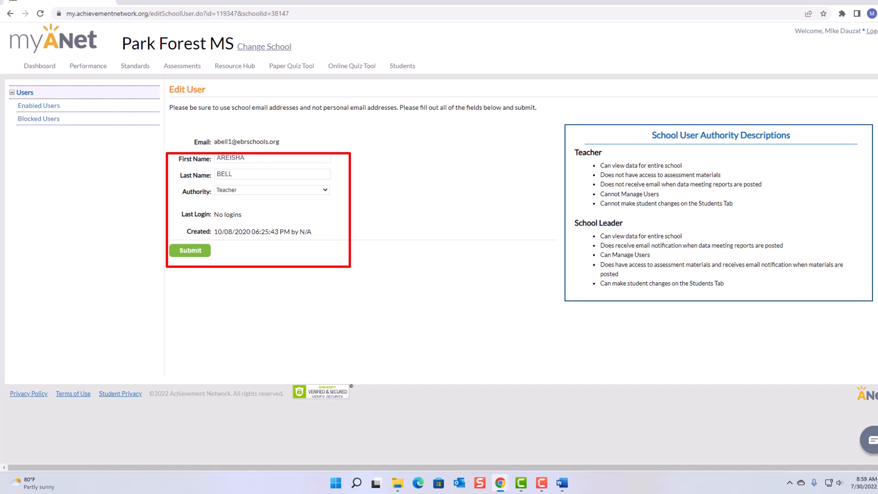
left_click(325, 189)
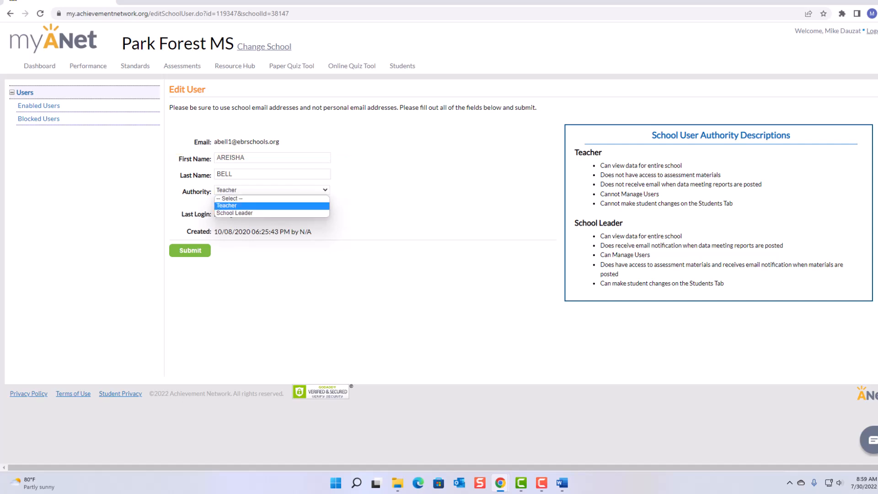
left_click(272, 206)
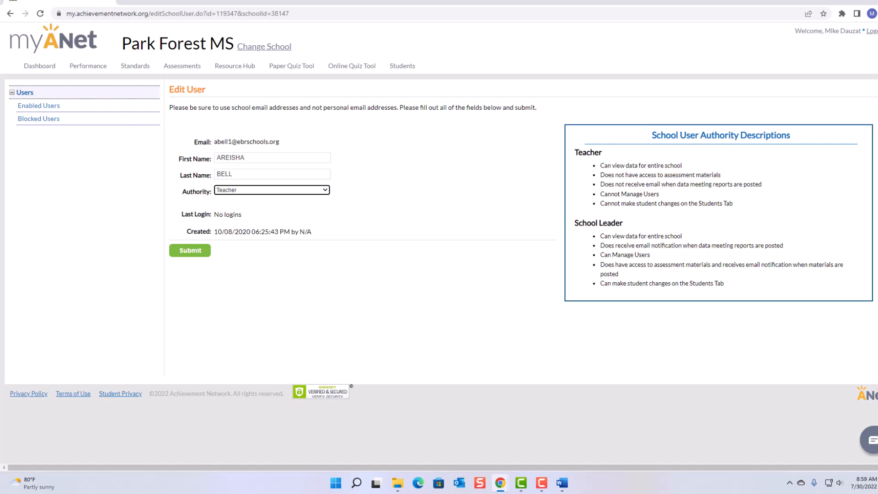
left_click(39, 106)
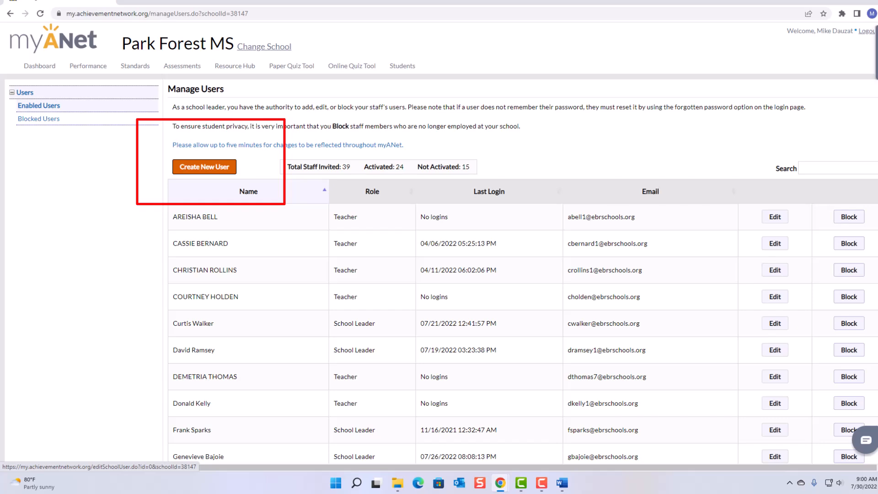
Open the new user form and view its authority options, then return to the enabled users without creating an account.
left_click(205, 166)
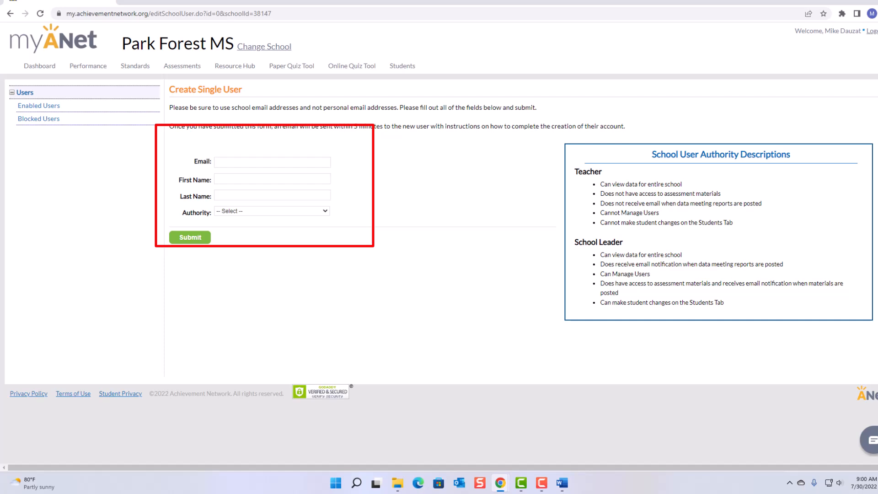
left_click(325, 211)
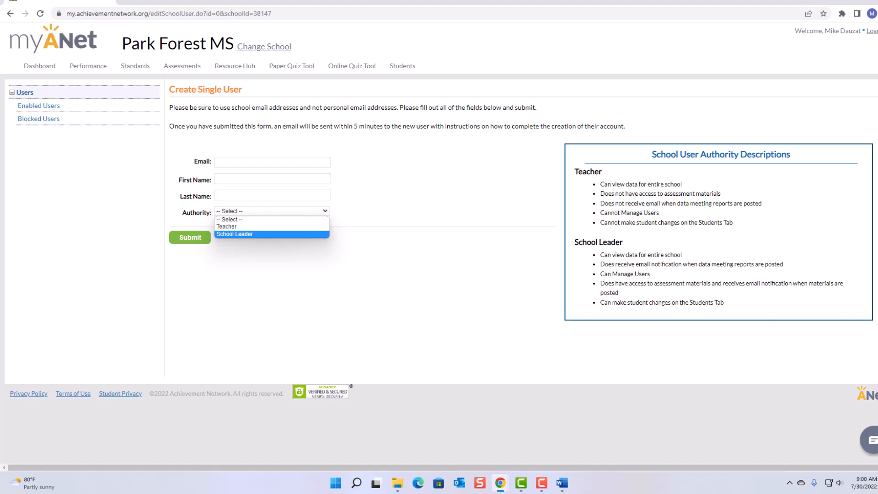
key("Escape")
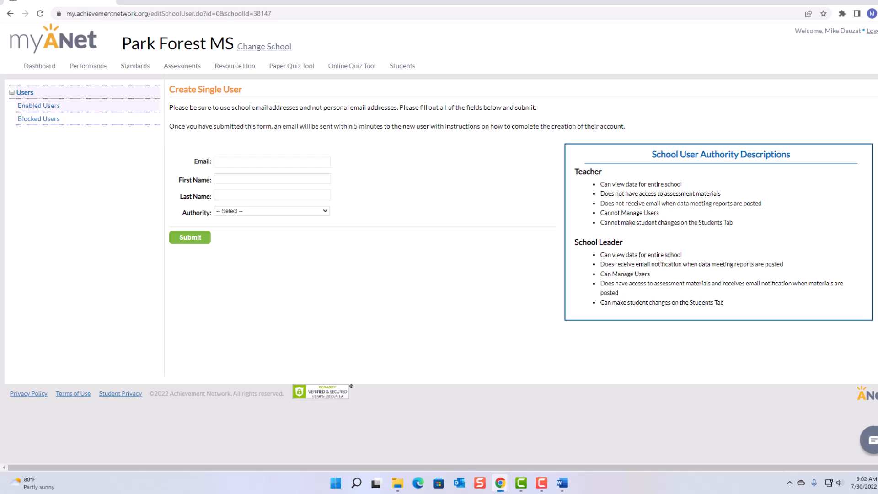
left_click(39, 105)
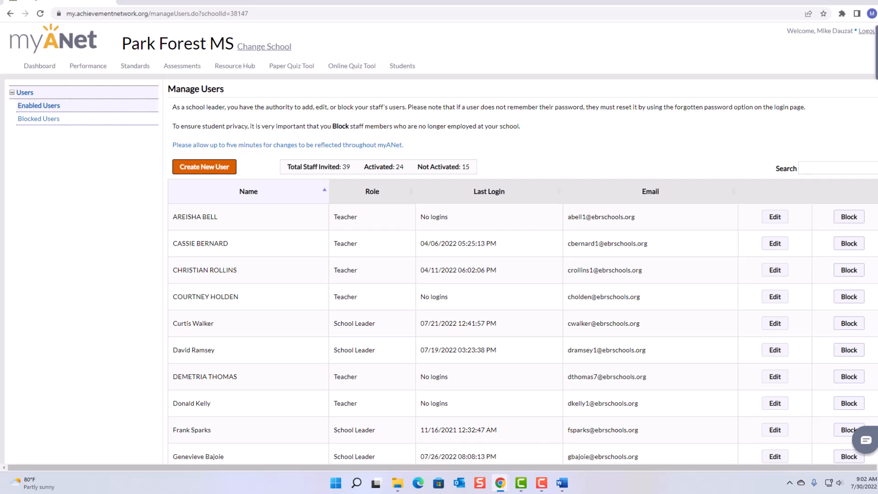
Block the School Leader account whose last login is 11/16/2021 in the enabled users list.
scroll(438, 244, "down", 3)
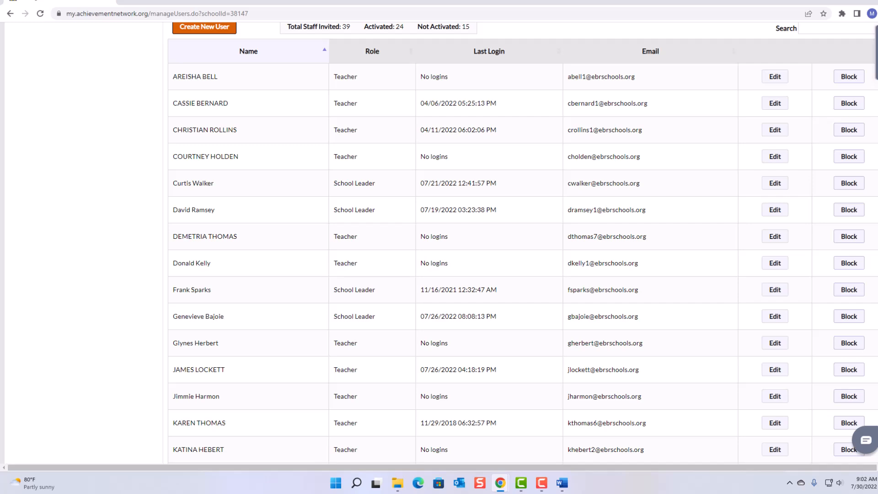
scroll(439, 244, "up", 3)
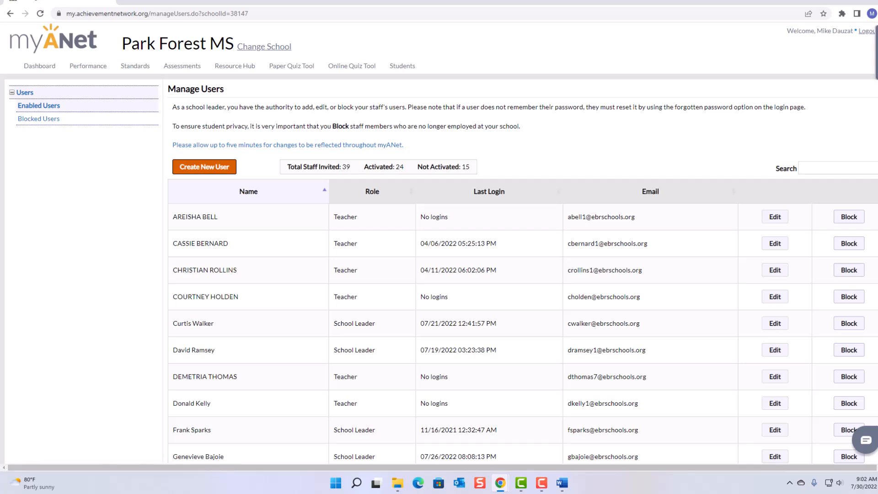
scroll(439, 274, "down", 3)
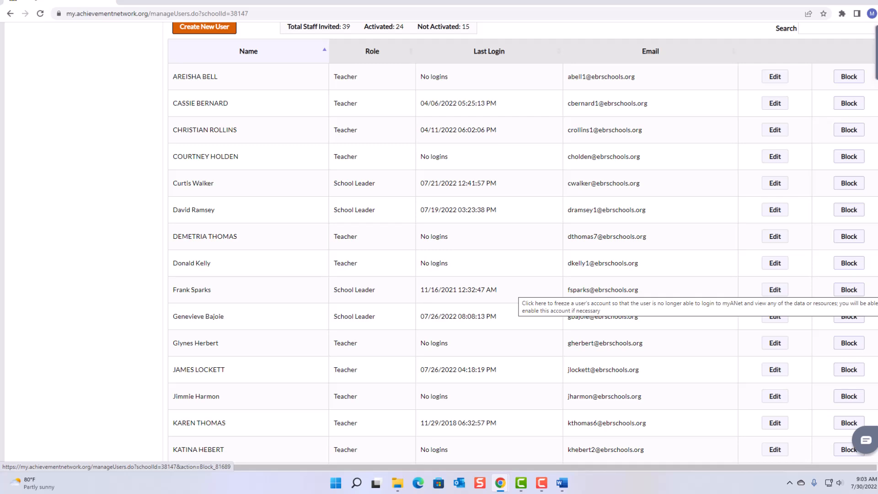
left_click(849, 289)
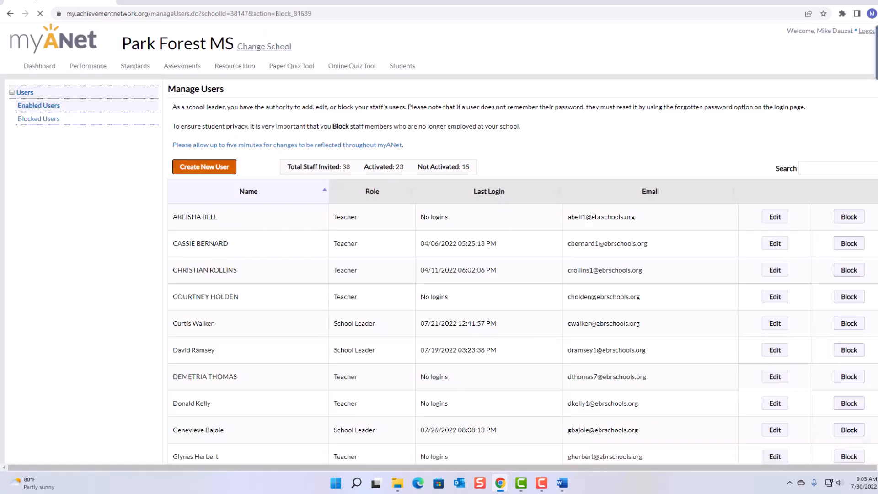
Check both the enabled and blocked users lists for the newly blocked School Leader account.
scroll(522, 243, "down", 6)
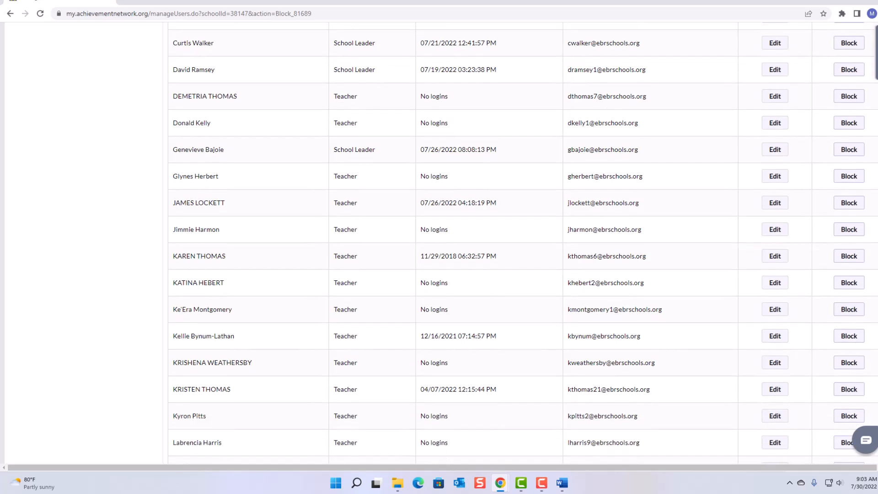
scroll(522, 243, "up", 6)
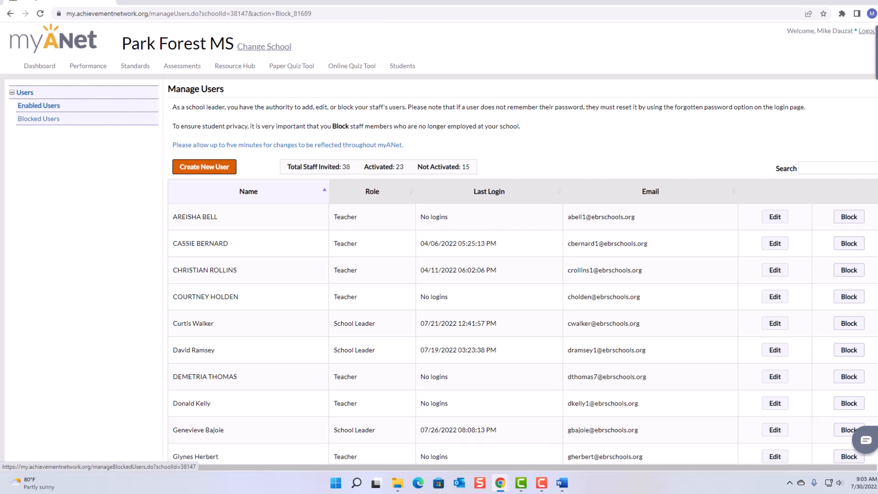
left_click(39, 119)
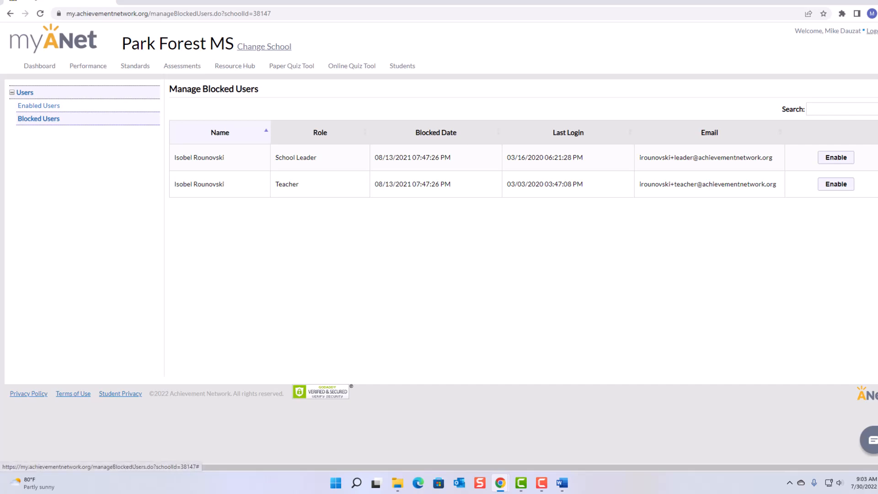
left_click(39, 105)
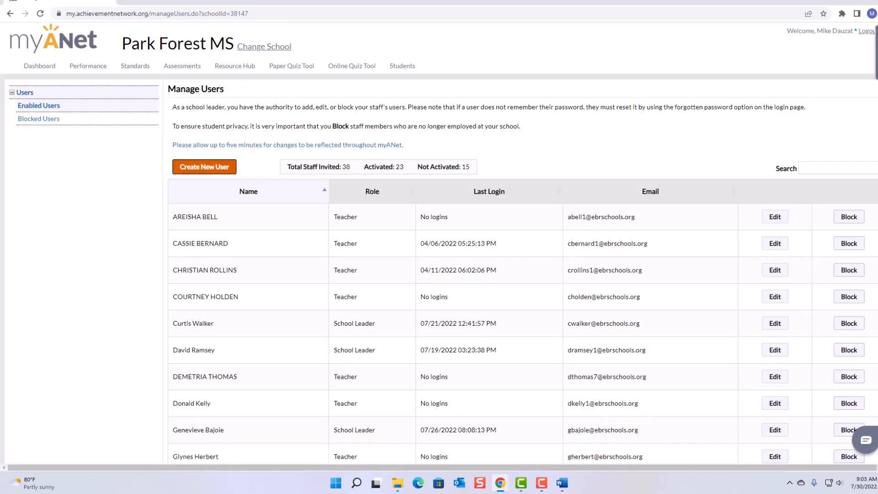
scroll(522, 242, "down", 6)
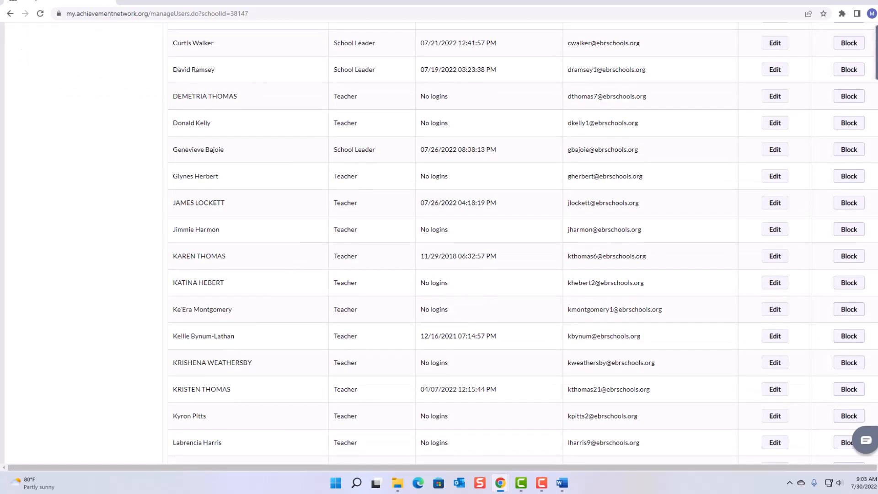
scroll(522, 242, "down", 3)
scroll(523, 242, "up", 4)
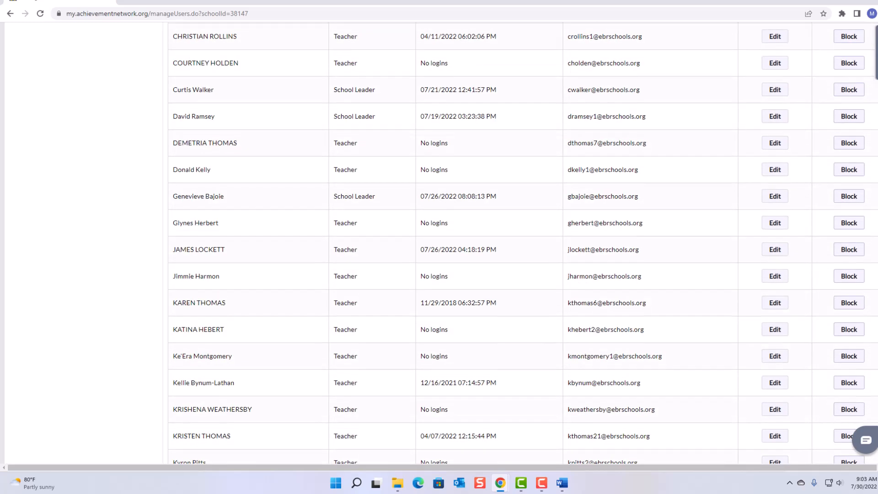
scroll(523, 243, "up", 5)
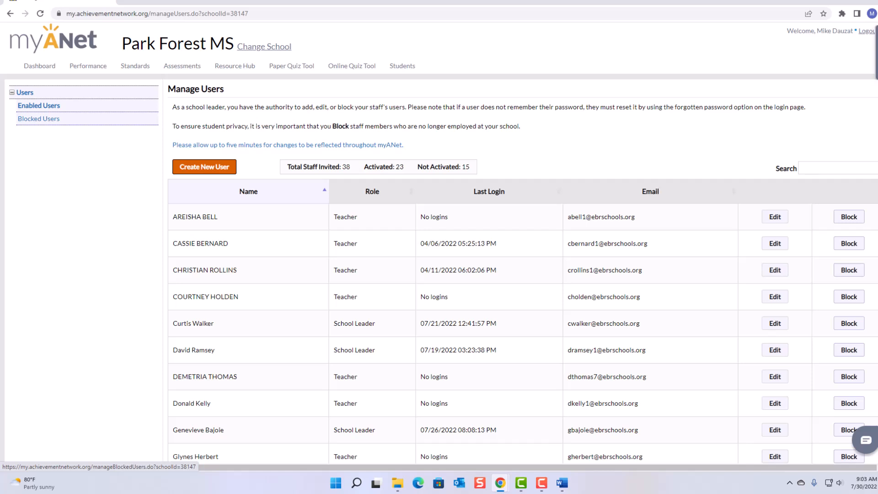
left_click(38, 118)
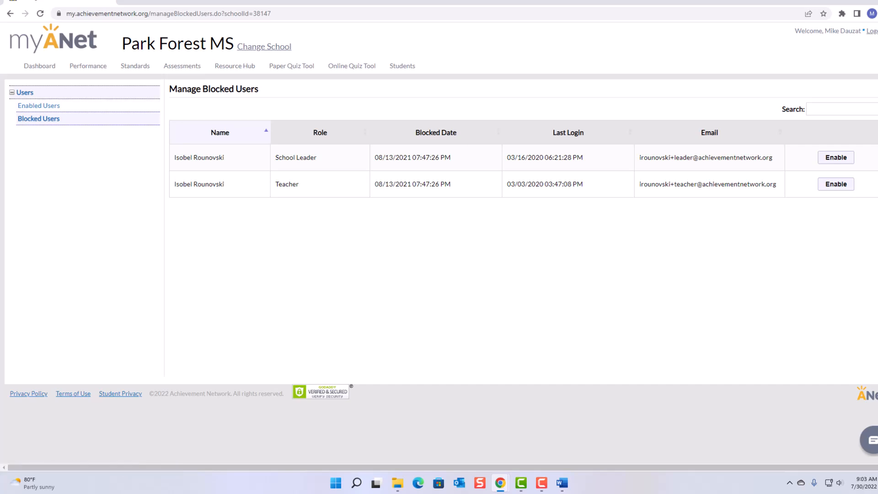
Switch to Word to read the account task goals, and move its window clear of the ANet page.
key("alt+Tab")
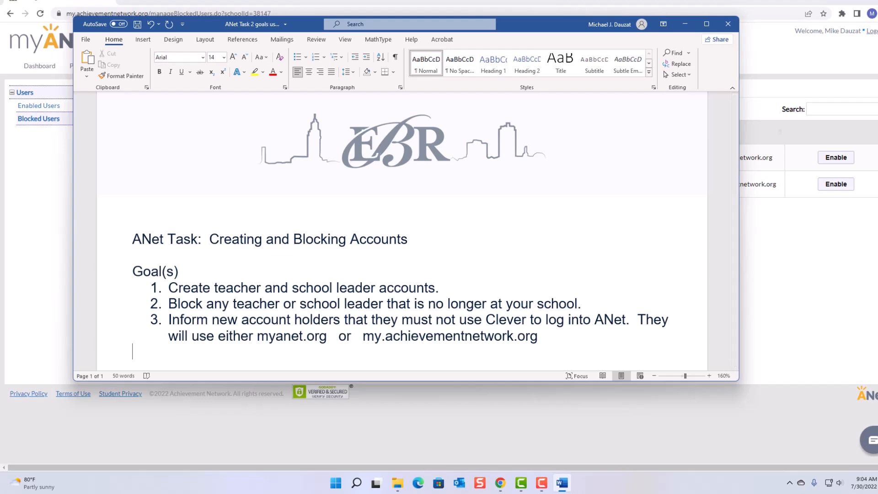
left_click_drag(301, 24, 877, 37)
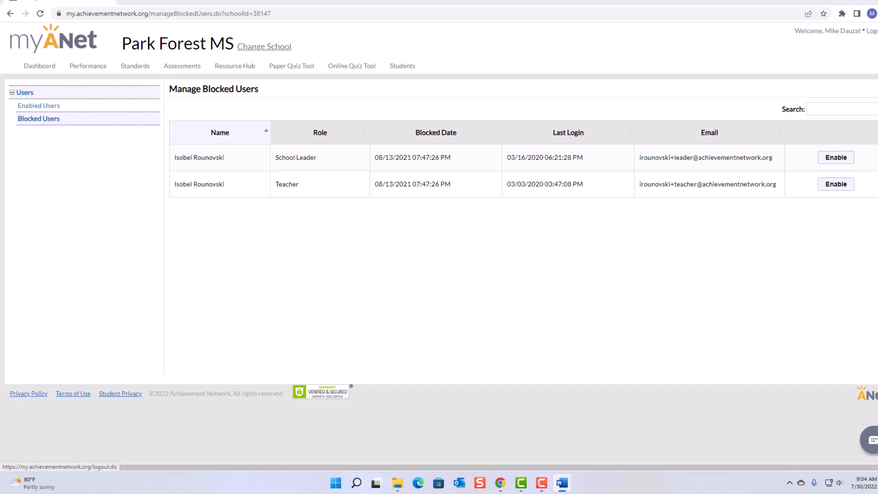
Log out of ANet and view the set password form reached from the sign-in page, returning to sign-in.
left_click(873, 32)
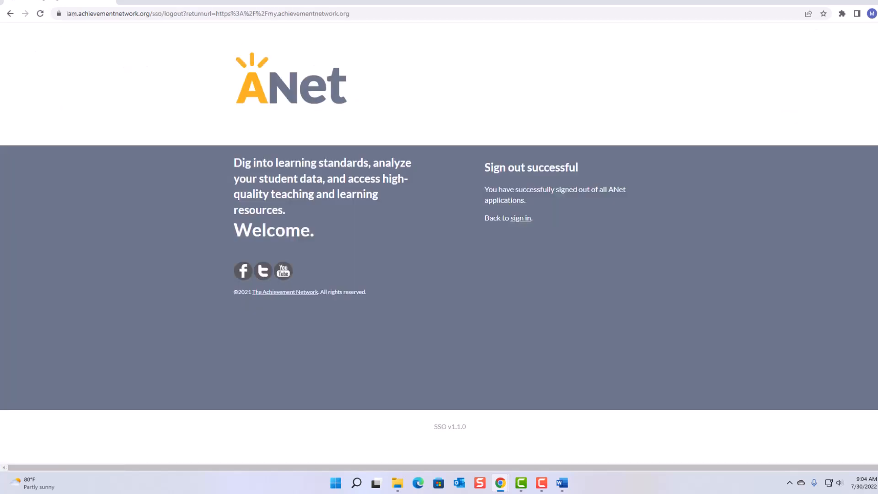
left_click(521, 218)
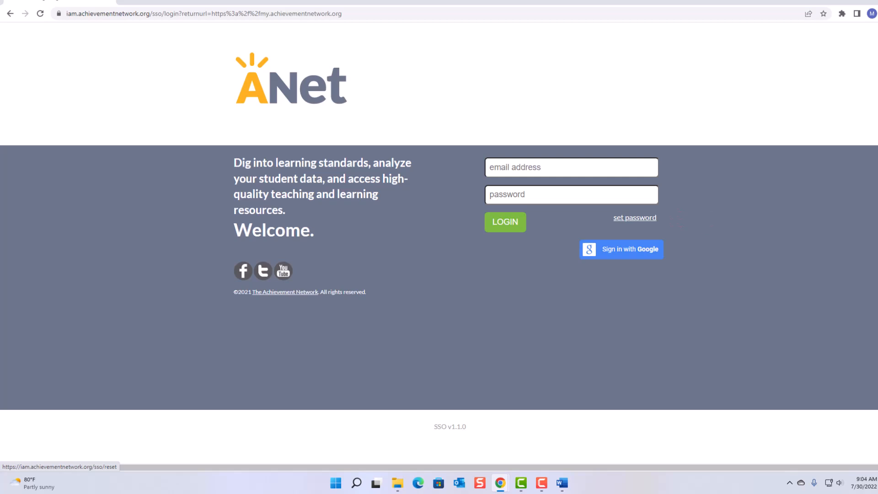
left_click(635, 218)
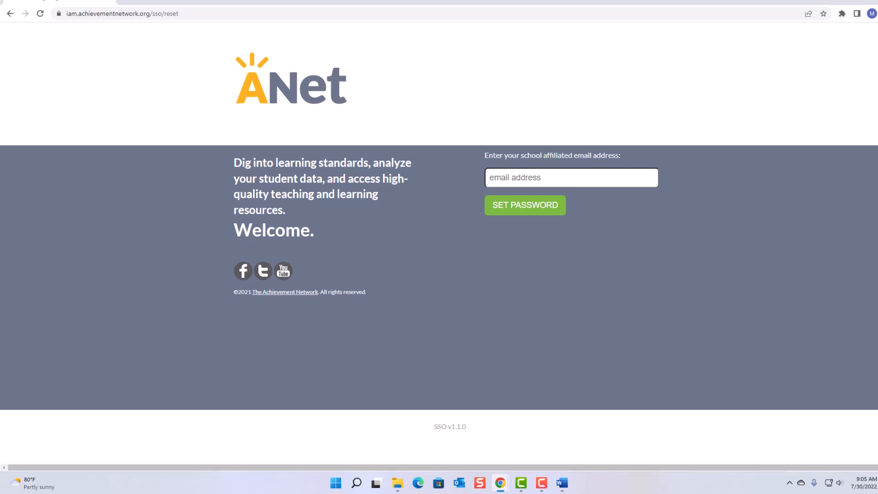
left_click(10, 13)
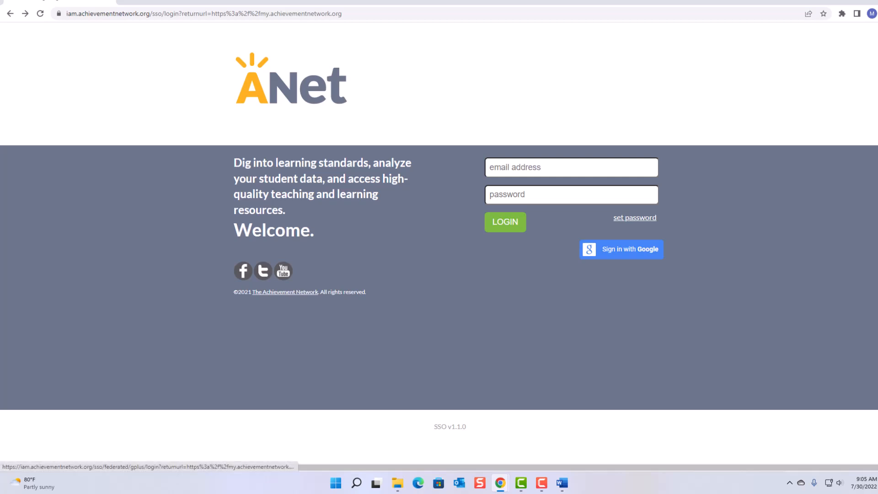
Sign in to ANet with Google and look through the list of schools.
left_click(621, 249)
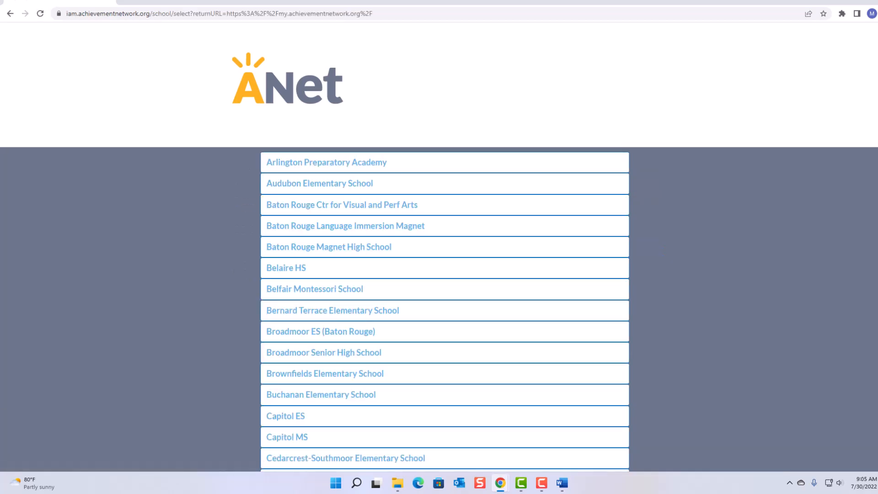
scroll(320, 160, "down", 1)
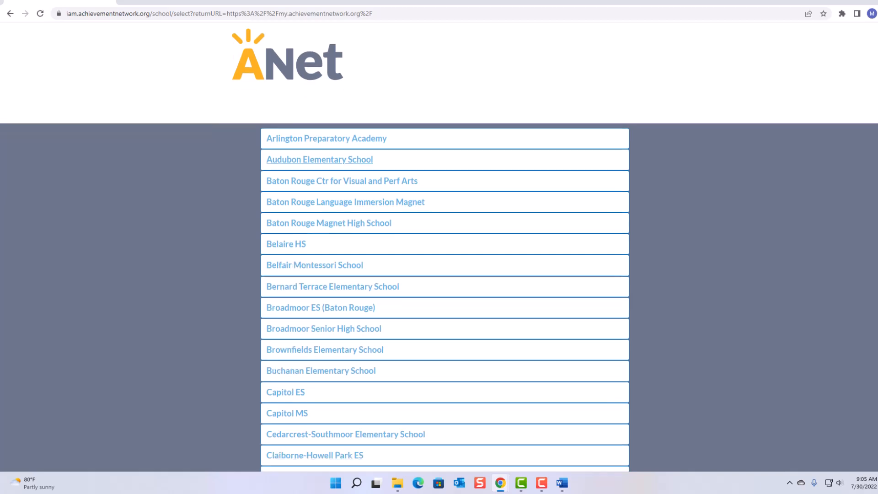
scroll(320, 159, "down", 4)
scroll(320, 168, "up", 3)
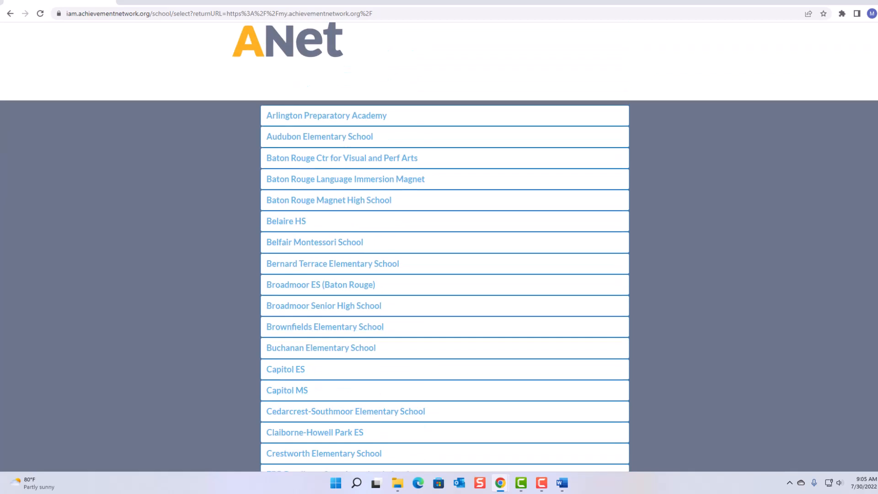
Switch to the Word document with the ANet task goals and maximize its window.
left_click(561, 482)
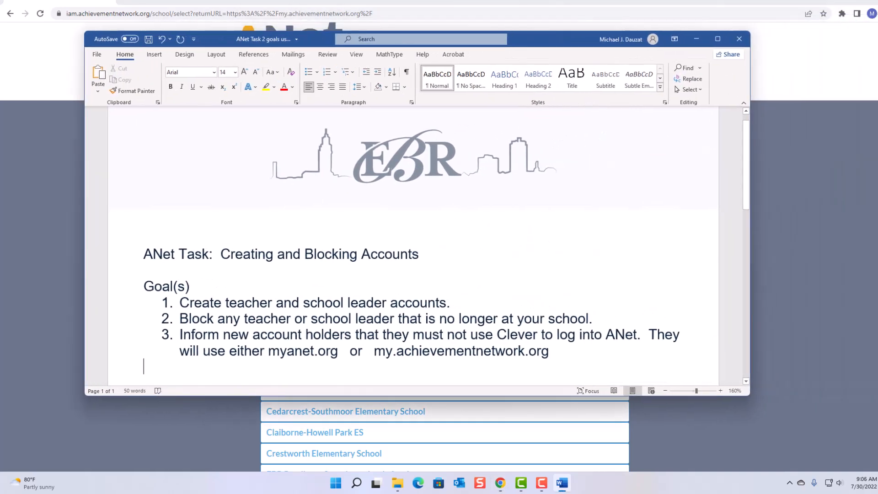
left_click(683, 33)
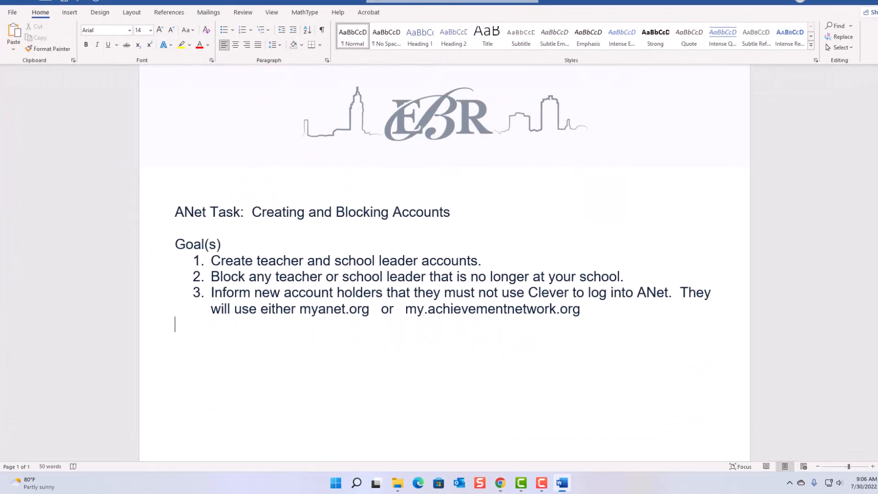